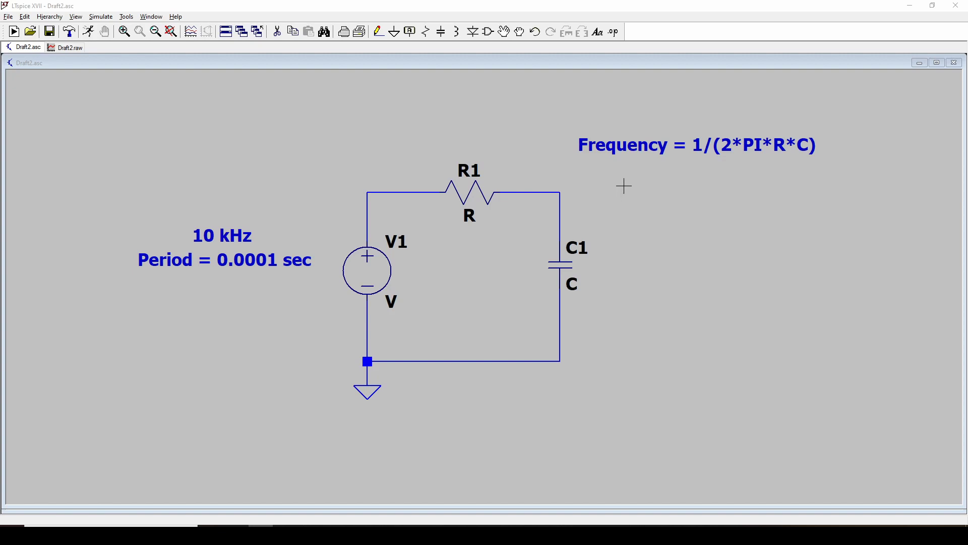
- Give resistor R1 a resistance of 10k
{"action": "right_click", "coordinate": [473, 192]}
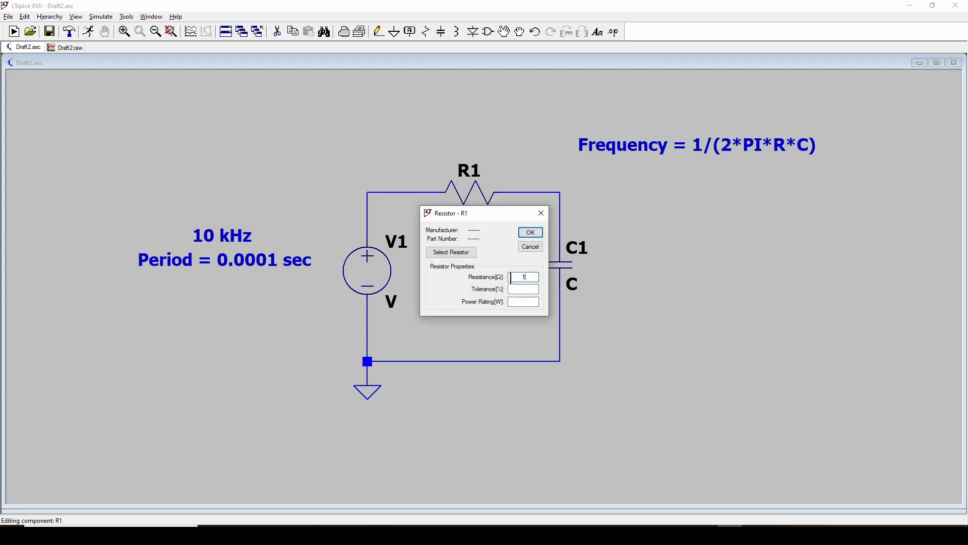
{"action": "type", "text": "10k"}
{"action": "left_click", "coordinate": [531, 232]}
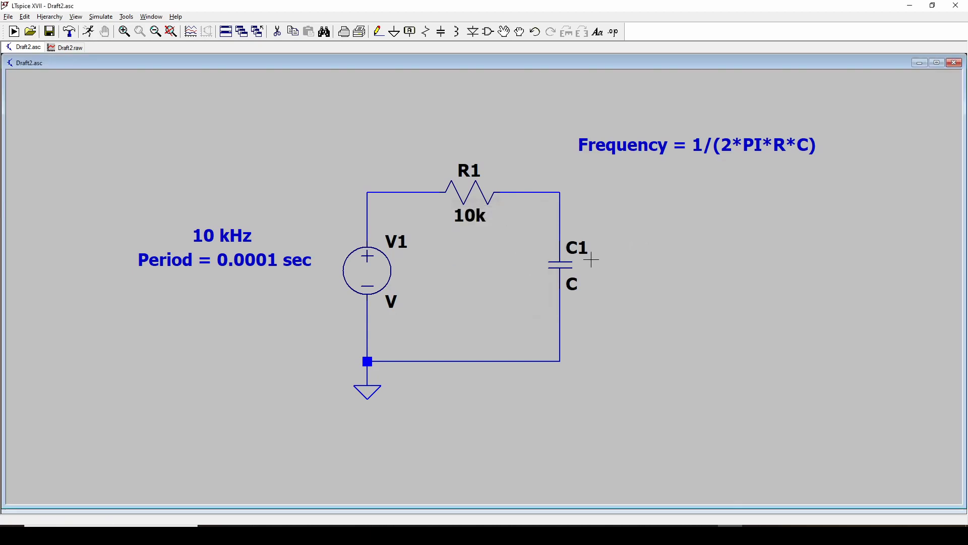
- Give capacitor C1 a capacitance of 2.2µ
{"action": "right_click", "coordinate": [563, 269]}
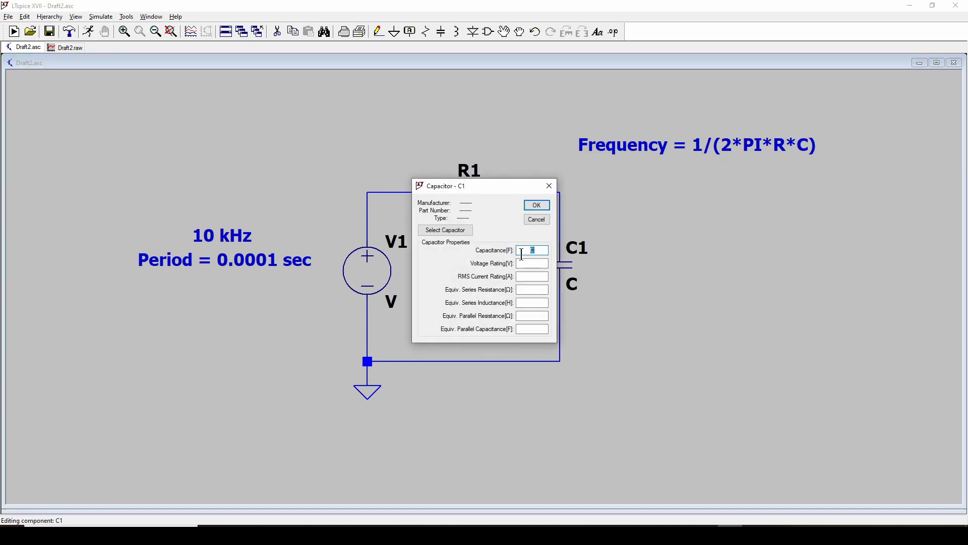
{"action": "type", "text": "2.2u"}
{"action": "left_click", "coordinate": [538, 206]}
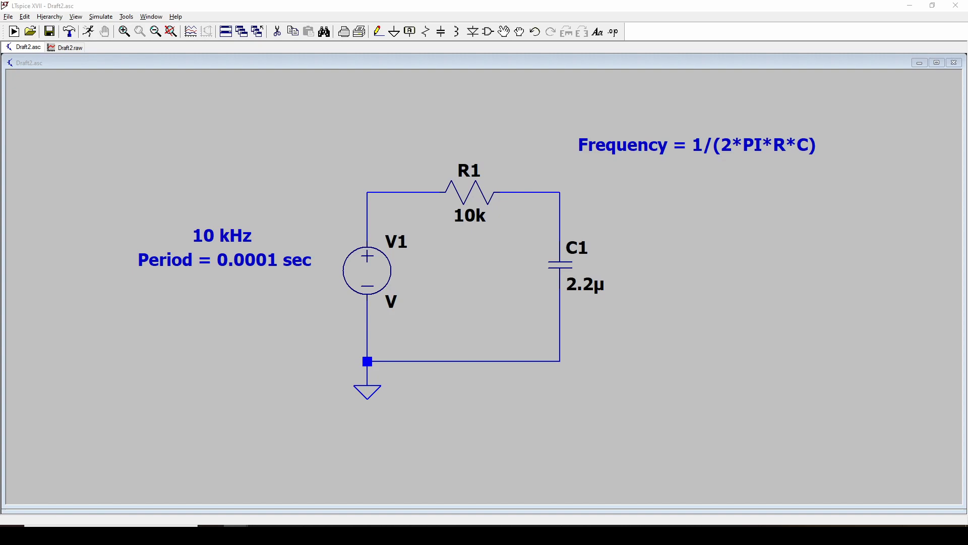
{"action": "left_click_drag", "start_coordinate": [967, 199], "coordinate": [787, 192]}
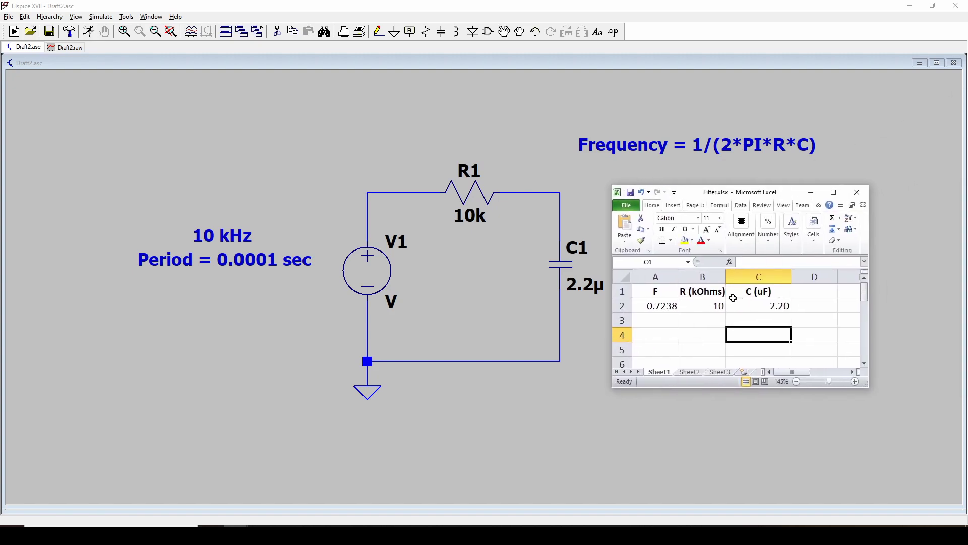
{"action": "left_click", "coordinate": [701, 308]}
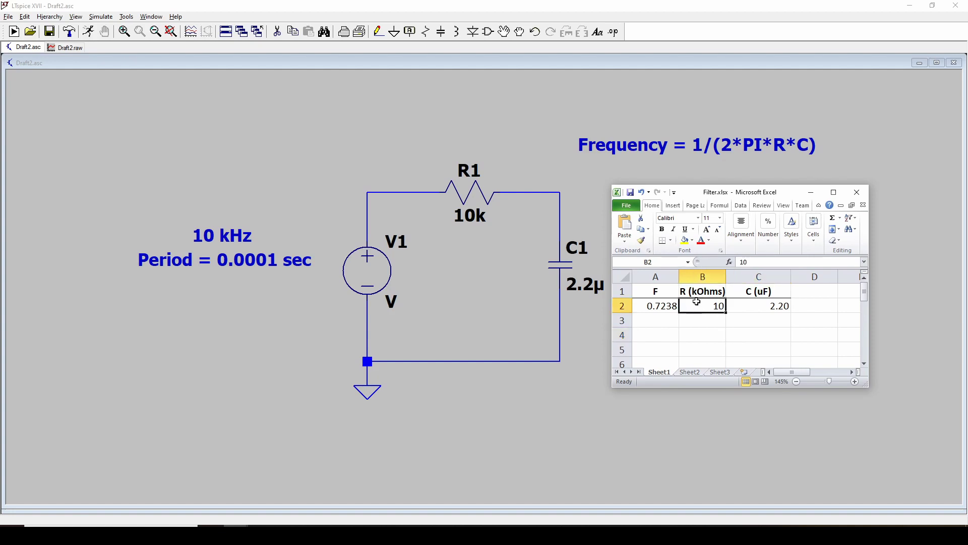
{"action": "left_click", "coordinate": [755, 309]}
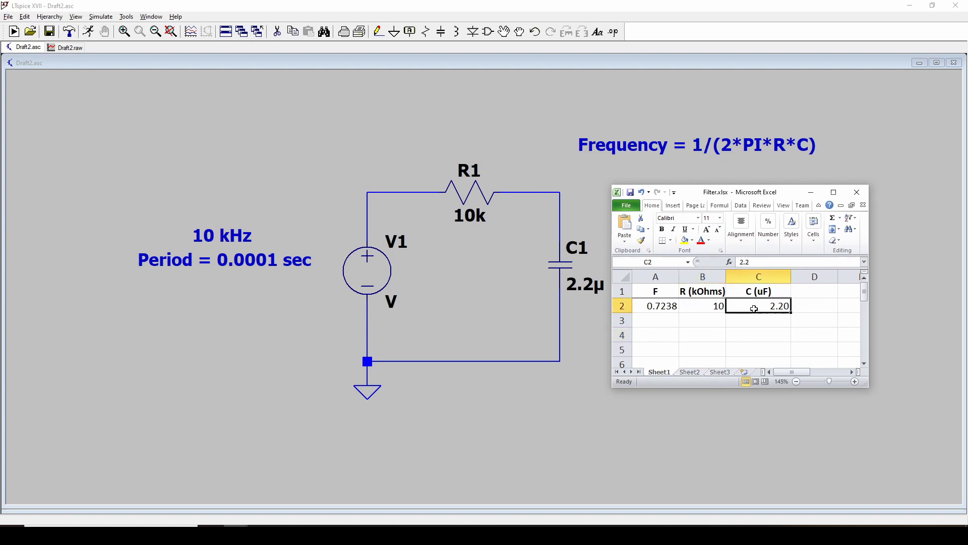
{"action": "left_click", "coordinate": [658, 308]}
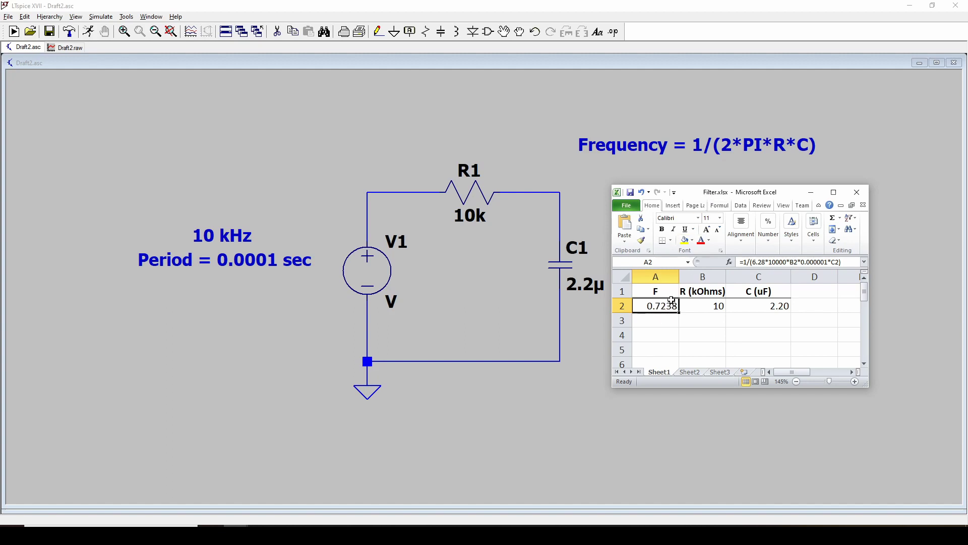
{"action": "left_click_drag", "start_coordinate": [709, 192], "coordinate": [967, 121]}
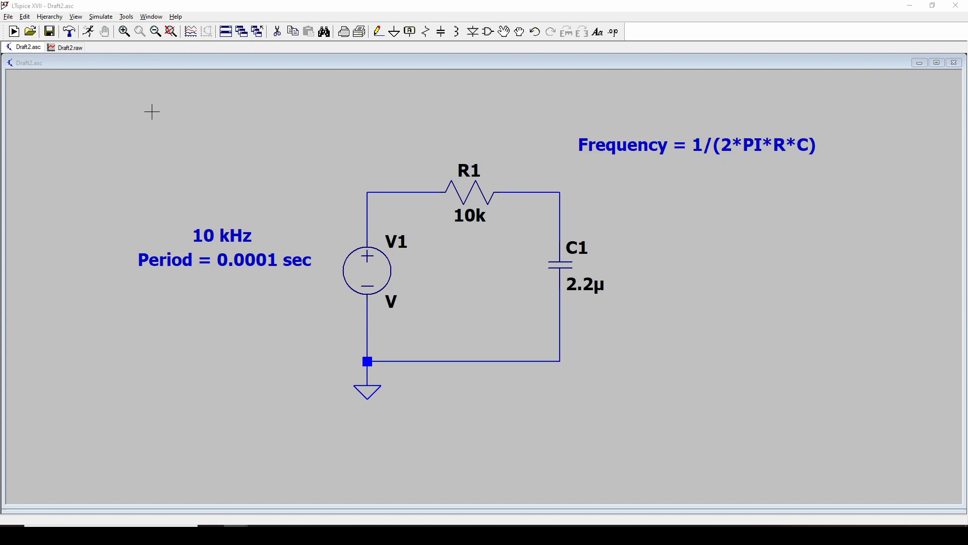
- Place an .ac dec 10 1 10000 directive (decade, 10 points, 1–10000 Hz) below the circuit
{"action": "left_click", "coordinate": [101, 16]}
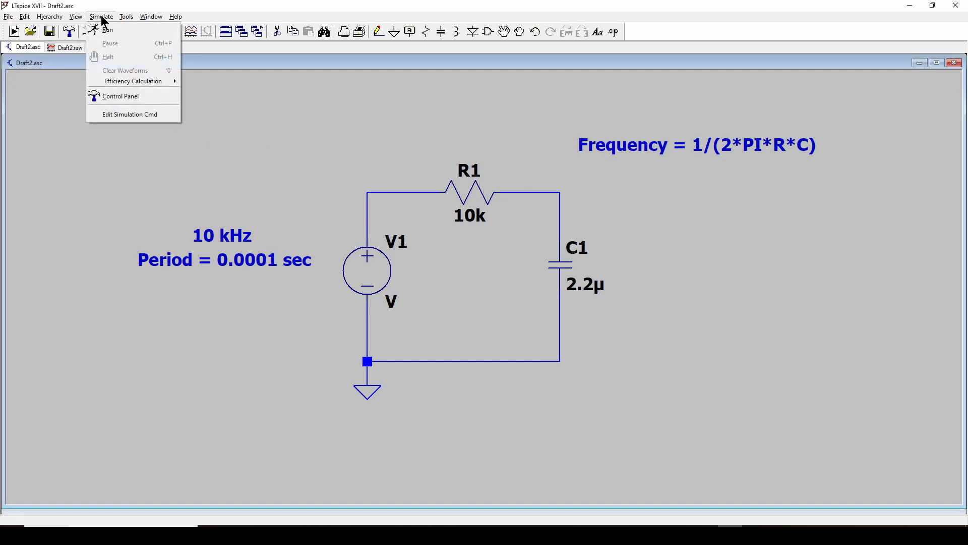
{"action": "left_click", "coordinate": [114, 115]}
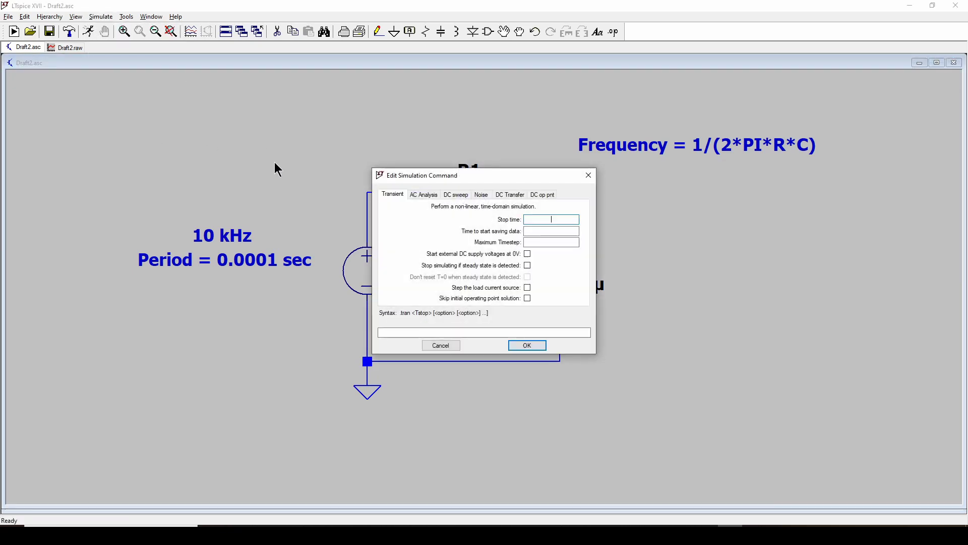
{"action": "left_click", "coordinate": [424, 197]}
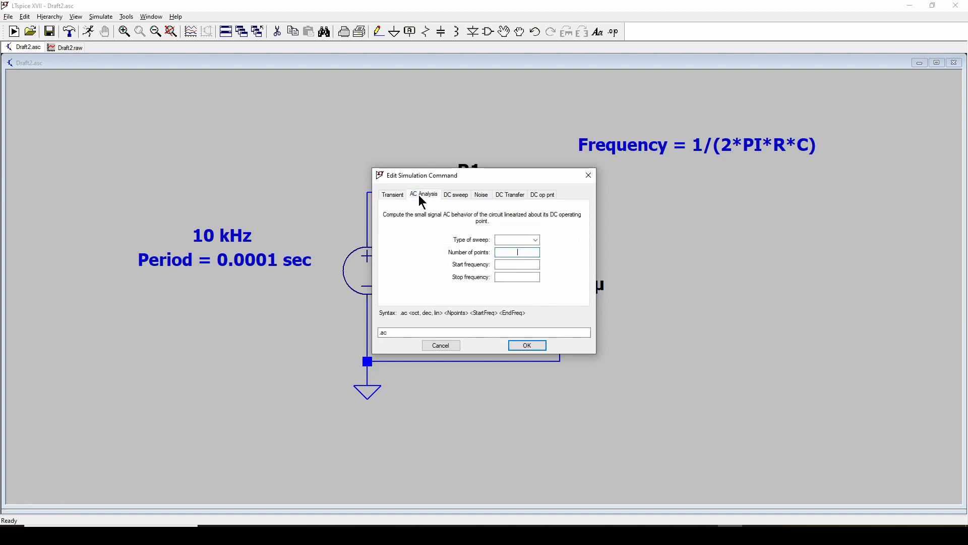
{"action": "left_click", "coordinate": [536, 240]}
{"action": "left_click", "coordinate": [527, 258]}
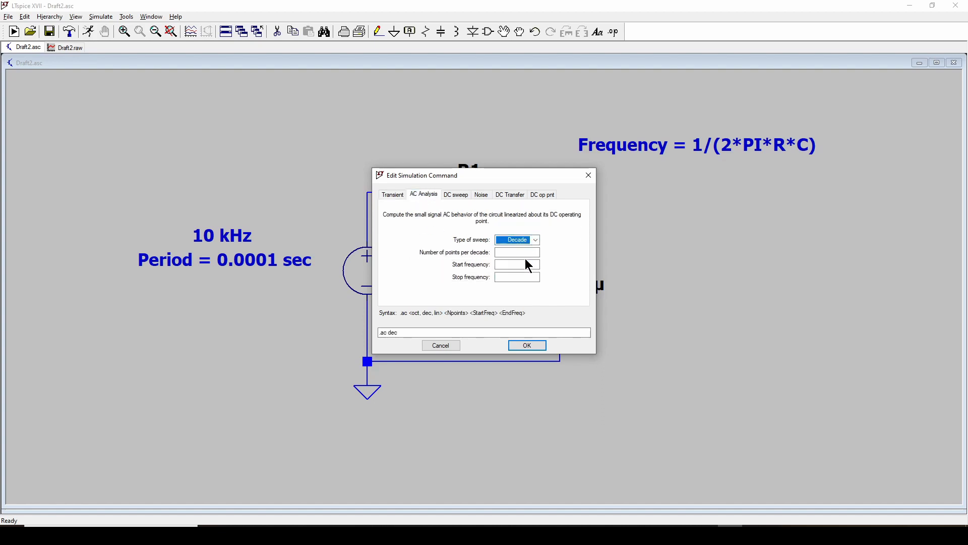
{"action": "left_click", "coordinate": [521, 254]}
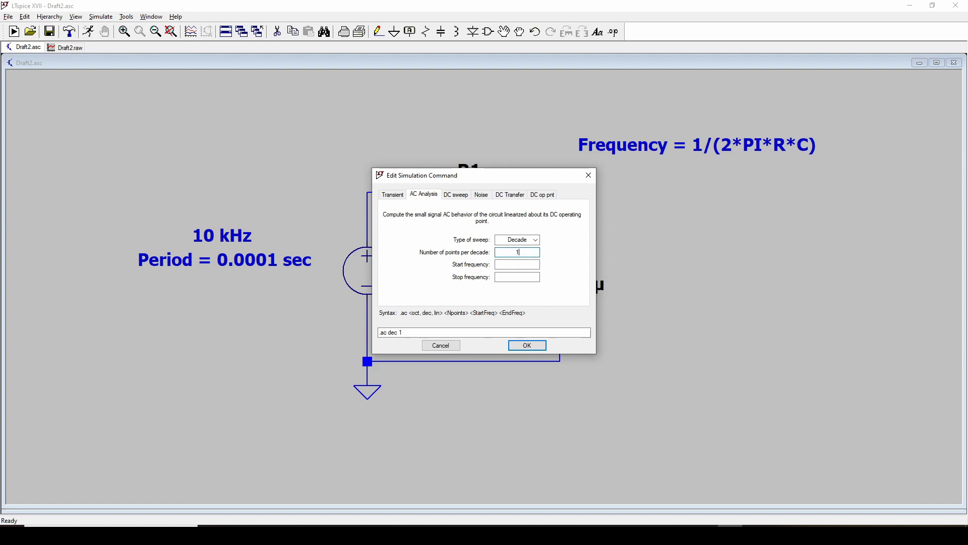
{"action": "left_click", "coordinate": [533, 264]}
{"action": "type", "text": "1"}
{"action": "key", "text": "Tab"}
{"action": "type", "text": "10"}
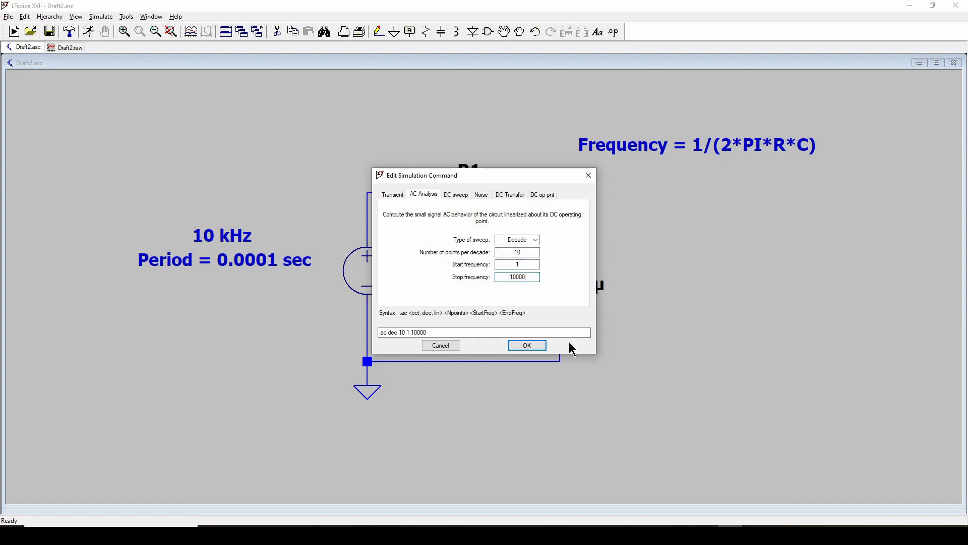
{"action": "left_click", "coordinate": [527, 346]}
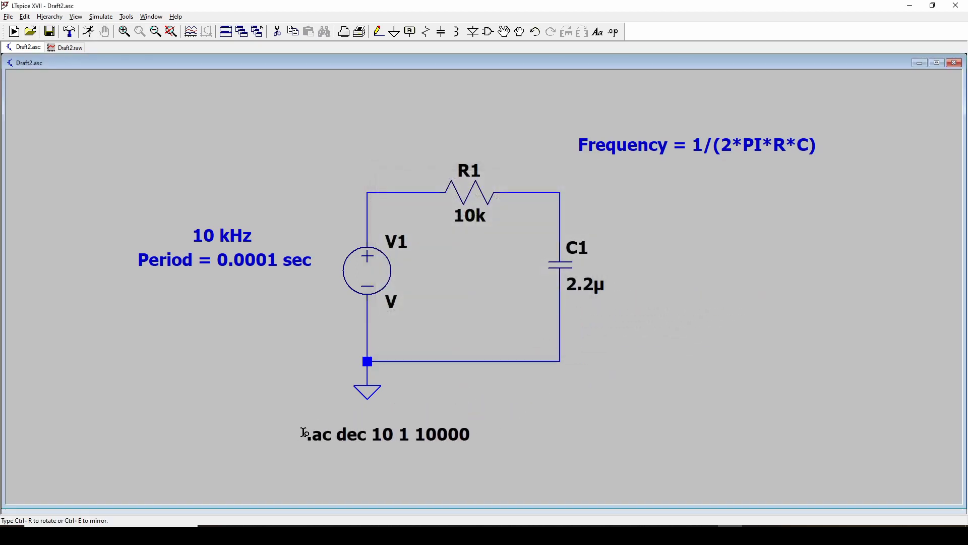
{"action": "left_click", "coordinate": [286, 431]}
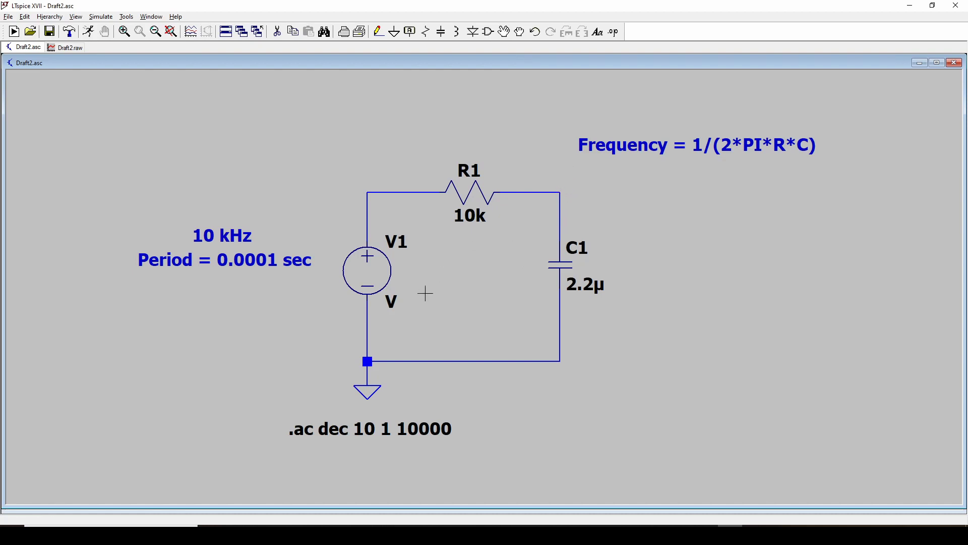
- Change source V1's value to AC 1
{"action": "right_click", "coordinate": [372, 266]}
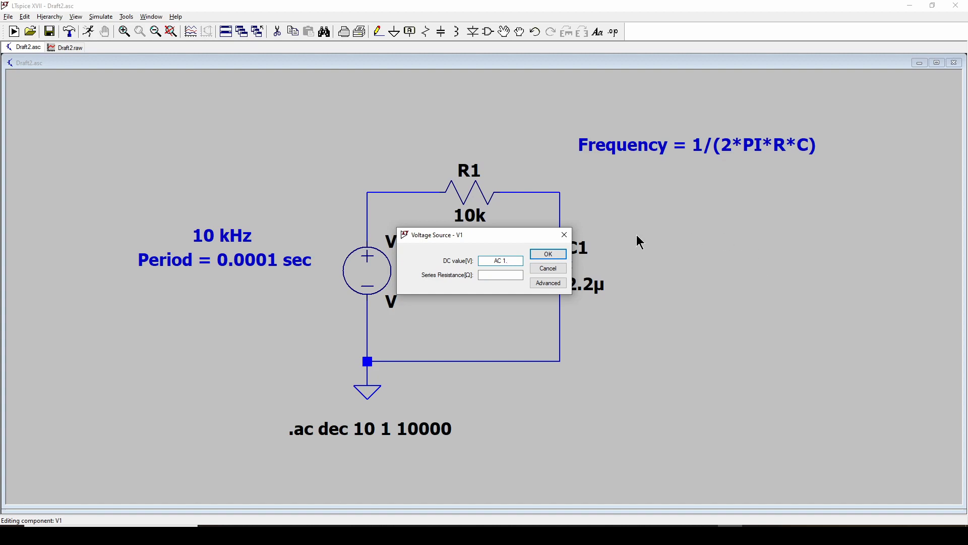
{"action": "left_click", "coordinate": [545, 256]}
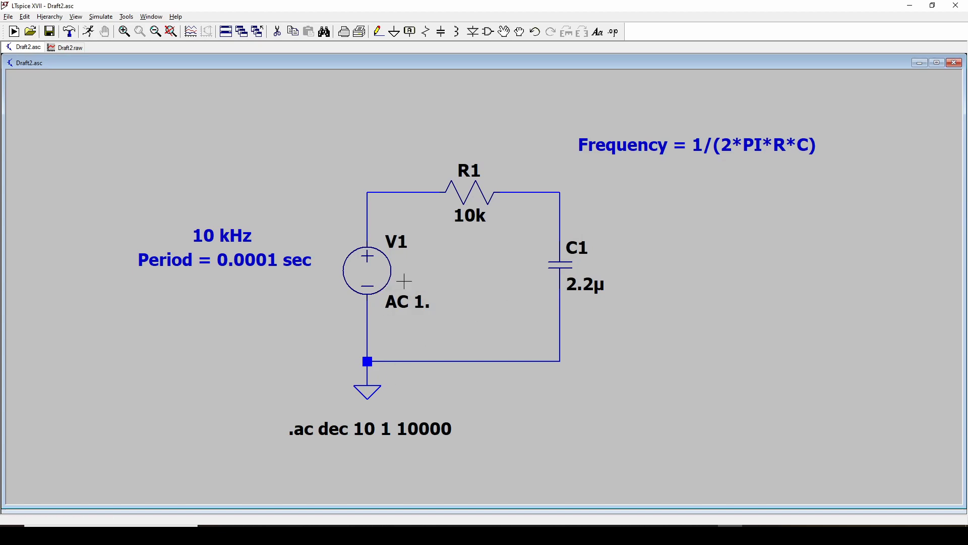
- Run the AC simulation and probe the R1–C1 node to plot V(n002)
{"action": "left_click", "coordinate": [90, 33]}
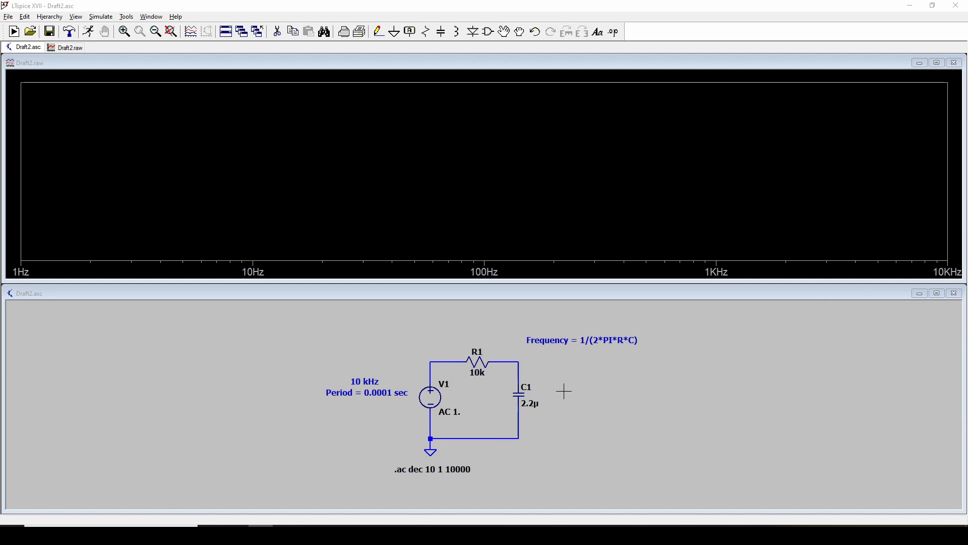
{"action": "left_click", "coordinate": [517, 362]}
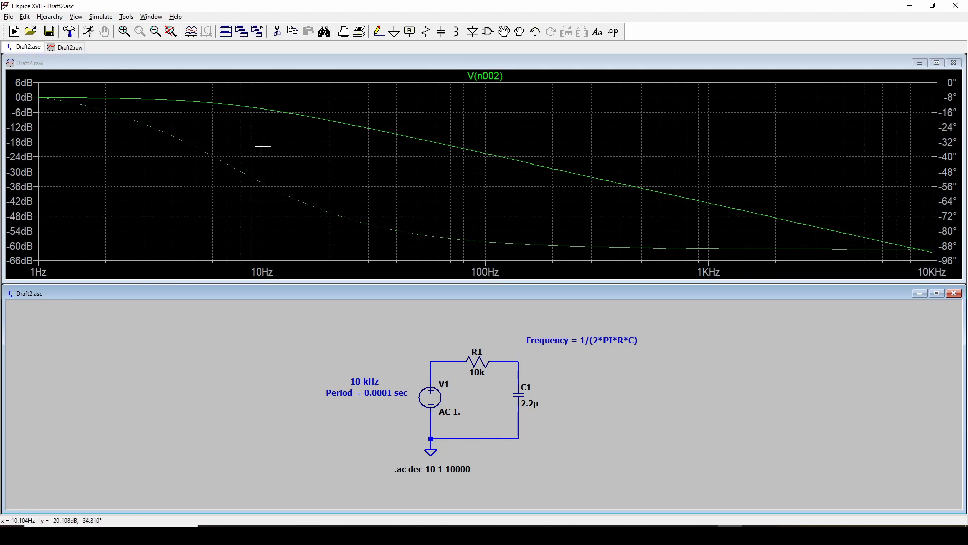
- Compare the 0.7238 cutoff value in cell A2 of Filter.xlsx, then return to LTspice
{"action": "key", "text": "alt+Tab"}
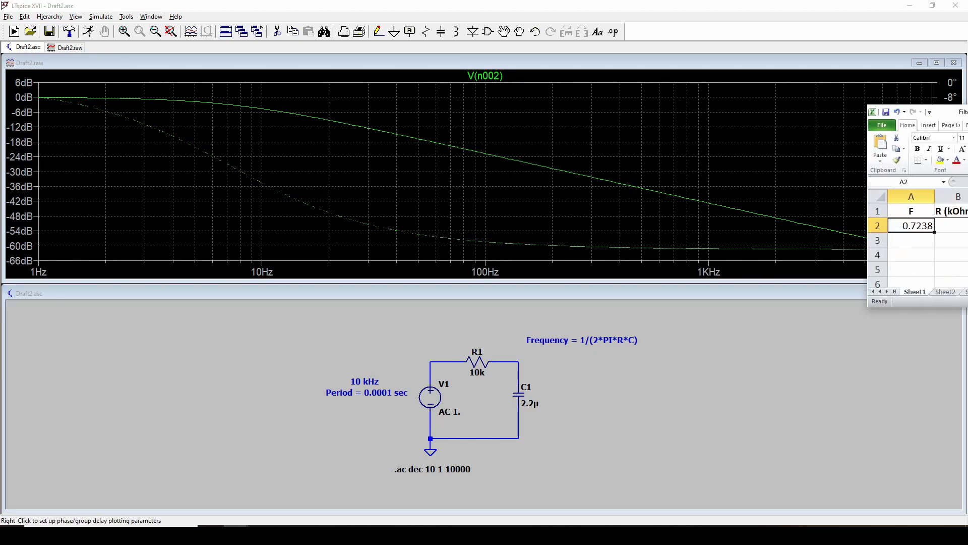
{"action": "left_click_drag", "start_coordinate": [965, 120], "coordinate": [564, 155]}
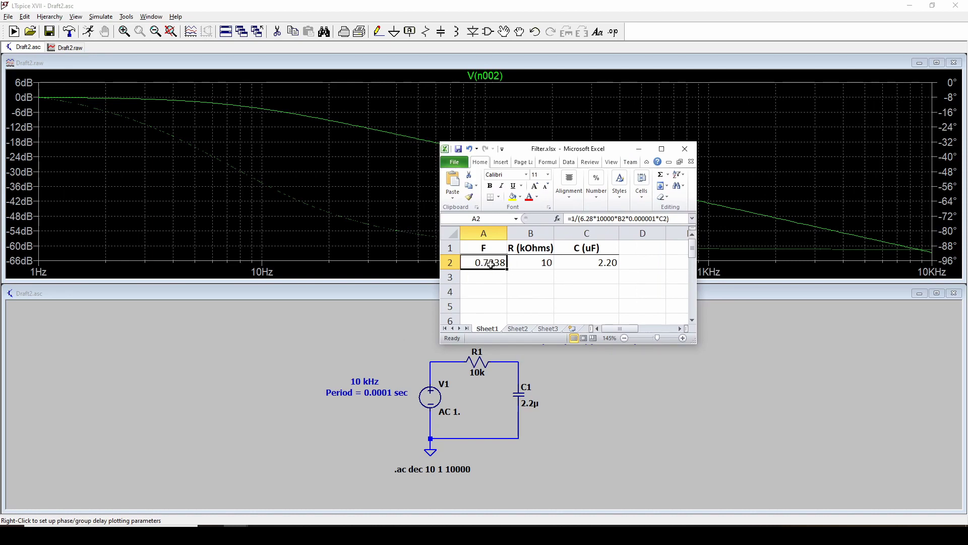
{"action": "left_click_drag", "start_coordinate": [539, 149], "coordinate": [834, 137]}
{"action": "left_click", "coordinate": [555, 182]}
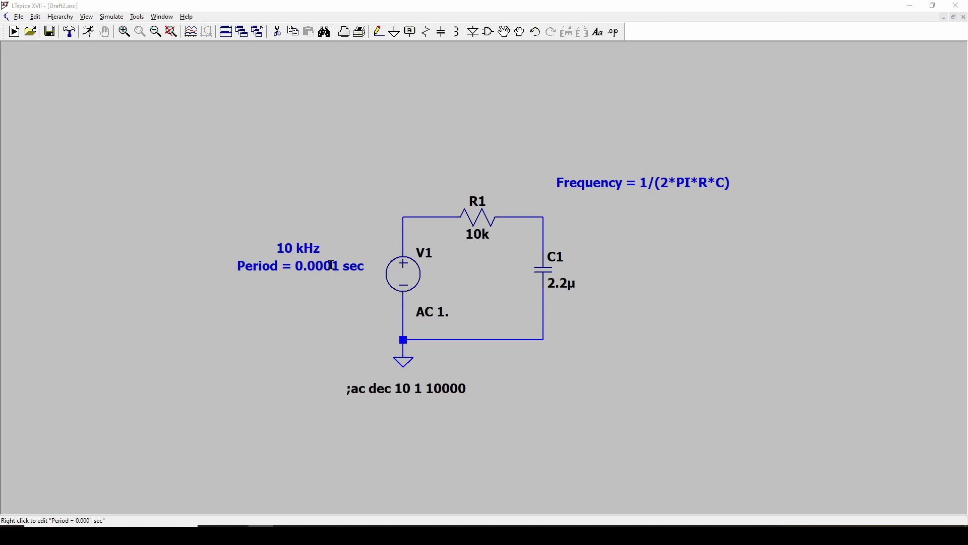
- Define V1 as PULSE(0 5 0 0 0 .05m .1m): 5 V on-voltage, .05m on-time, .1m period
{"action": "right_click", "coordinate": [407, 277]}
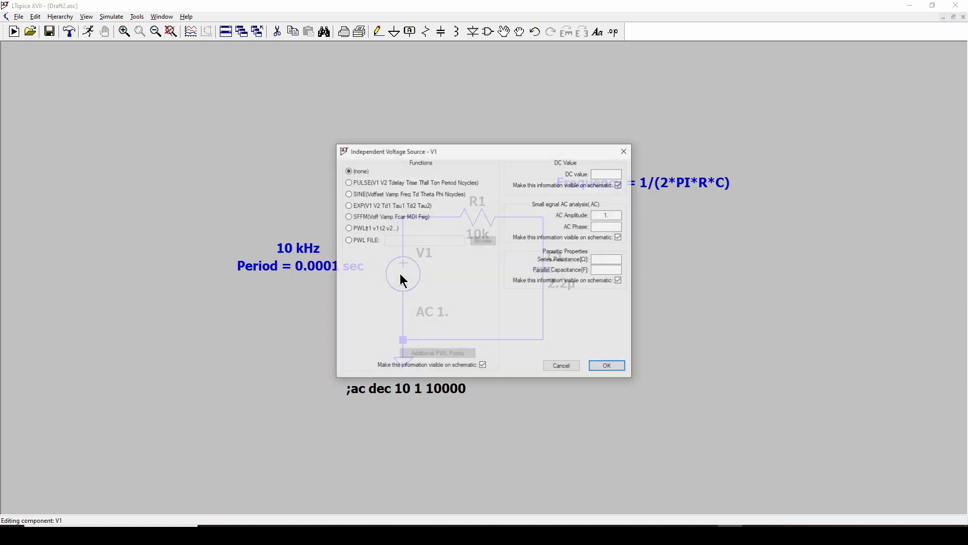
{"action": "left_click", "coordinate": [347, 182]}
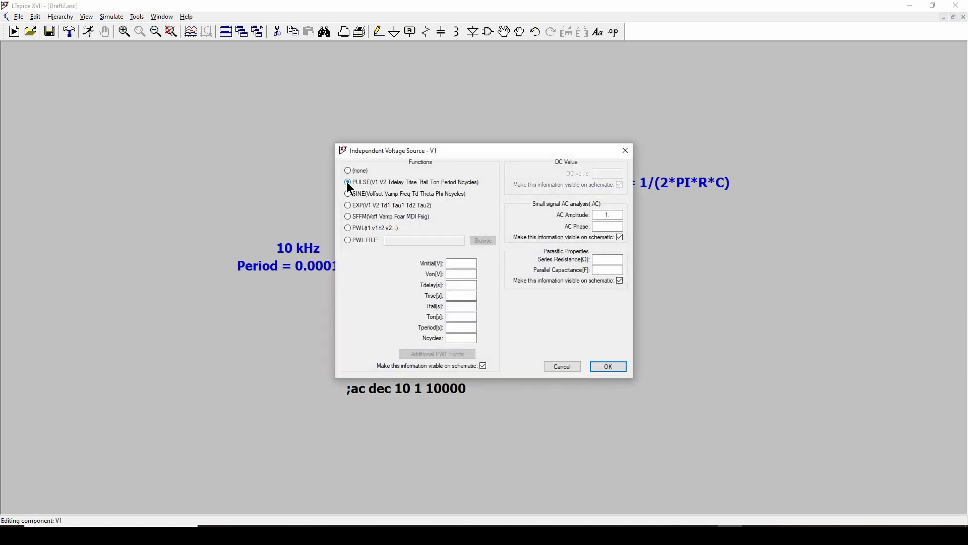
{"action": "left_click", "coordinate": [460, 275]}
{"action": "type", "text": "5"}
{"action": "left_click", "coordinate": [462, 318]}
{"action": "type", "text": ".05m"}
{"action": "left_click", "coordinate": [462, 328]}
{"action": "left_click", "coordinate": [602, 369]}
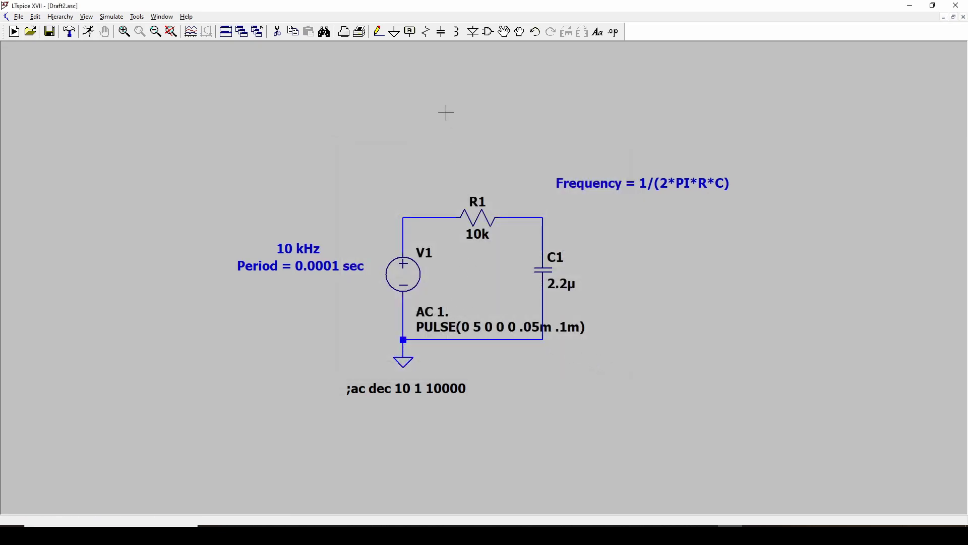
- Move V1's PULSE label to the left of the source
{"action": "left_click", "coordinate": [504, 32]}
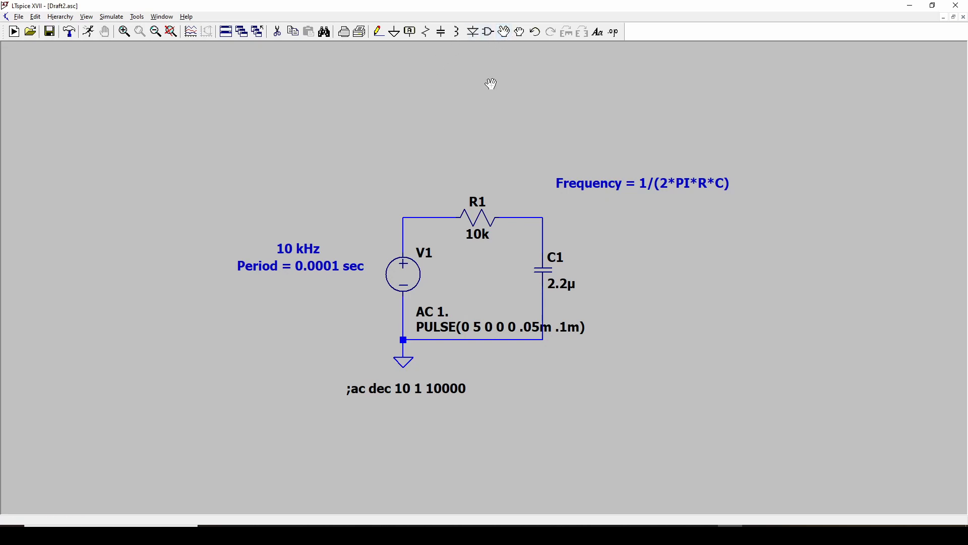
{"action": "left_click", "coordinate": [486, 328]}
{"action": "left_click", "coordinate": [213, 295]}
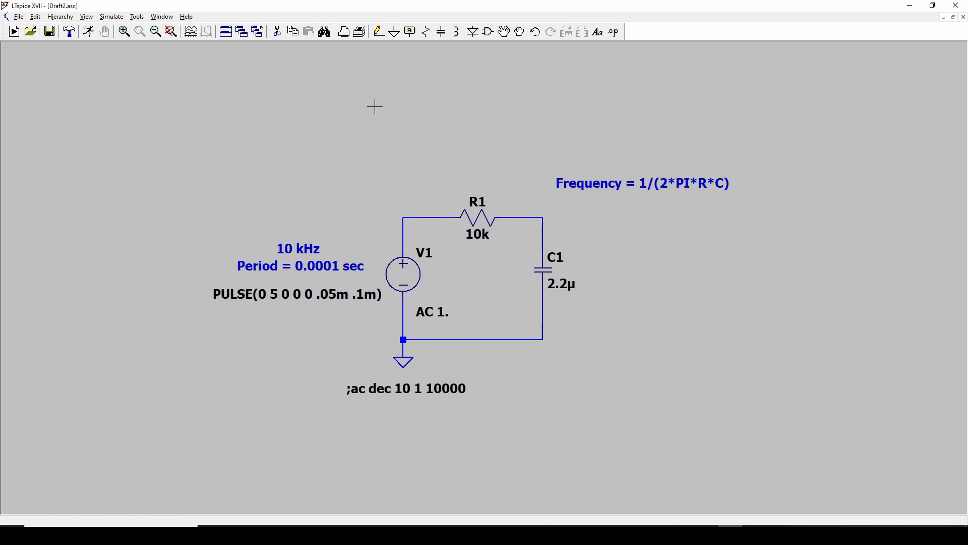
- Place a .tran .1 transient directive under the AC directive and run the simulation
{"action": "left_click", "coordinate": [112, 17]}
{"action": "left_click", "coordinate": [145, 115]}
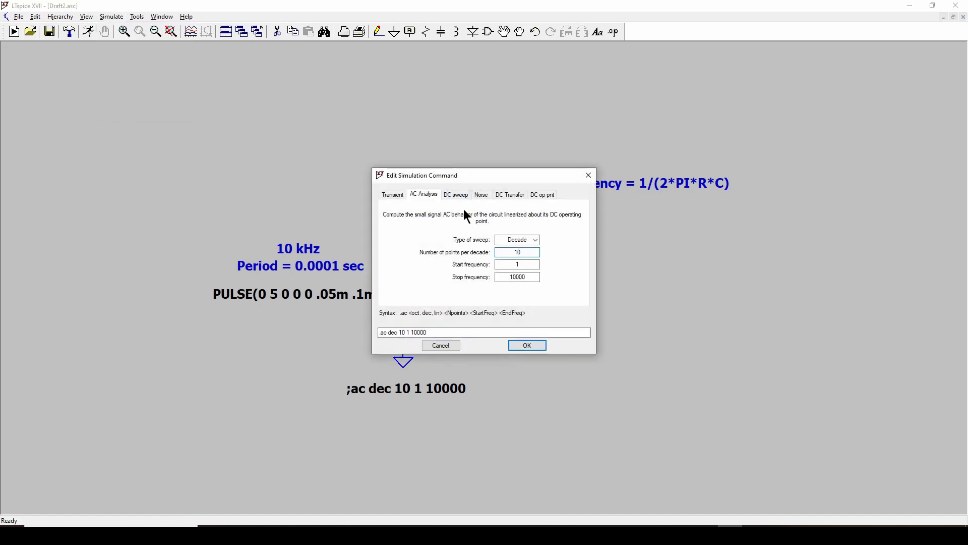
{"action": "left_click", "coordinate": [392, 195]}
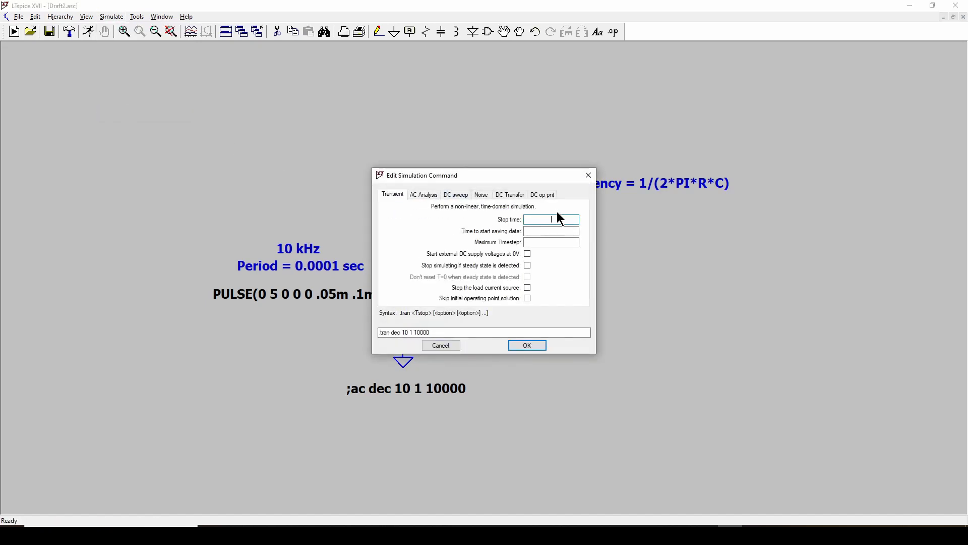
{"action": "type", "text": ".1"}
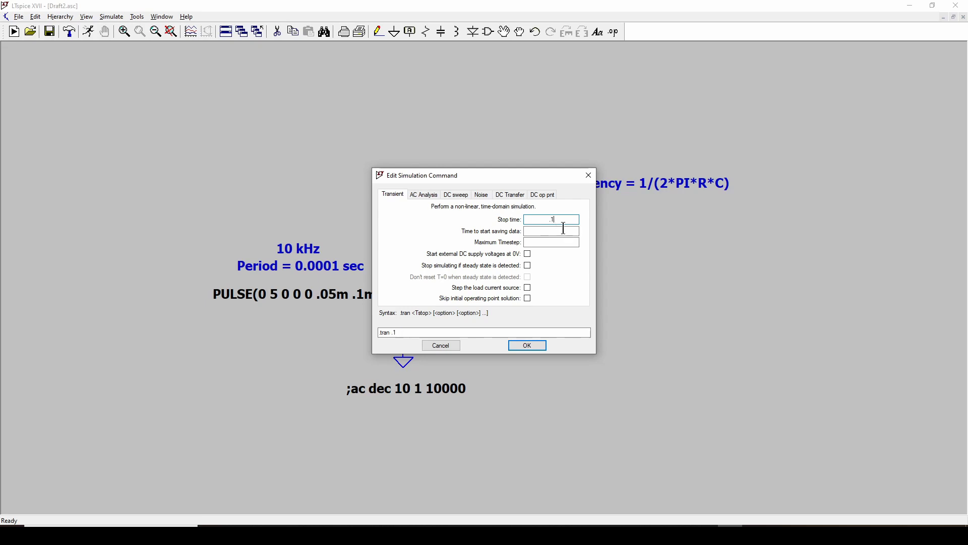
{"action": "left_click", "coordinate": [530, 347]}
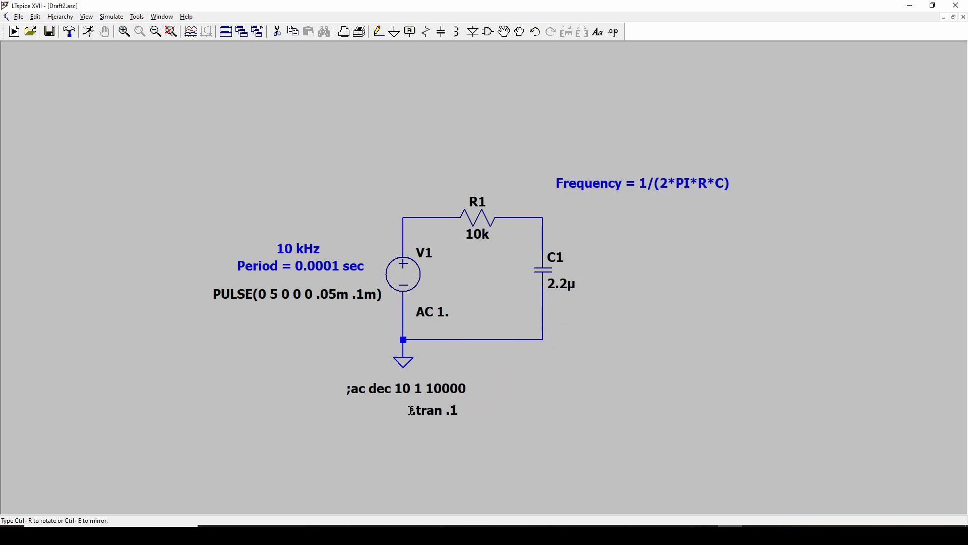
{"action": "left_click", "coordinate": [386, 410]}
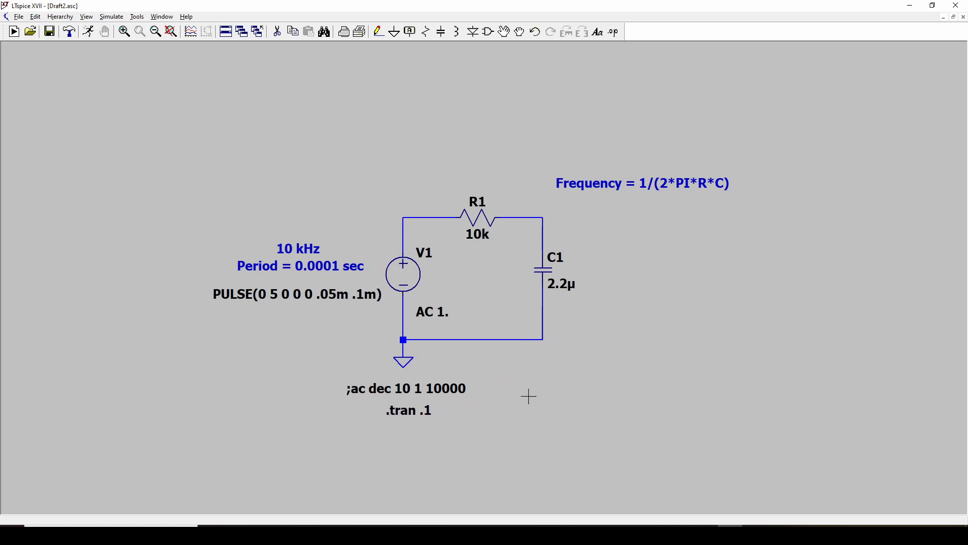
{"action": "left_click", "coordinate": [88, 31]}
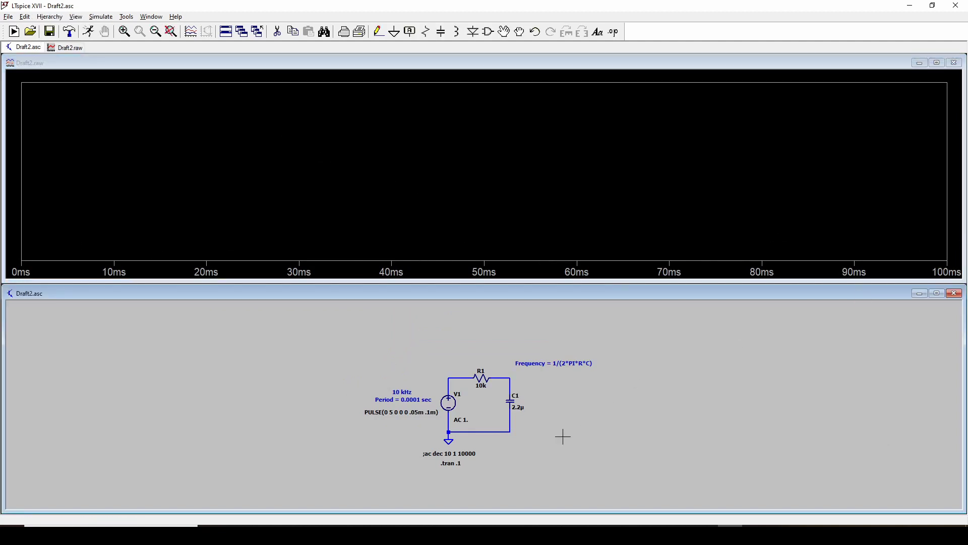
- Plot the source voltage V(n001) and zoom into the first few milliseconds
{"action": "scroll", "coordinate": [560, 434], "scroll_direction": "up", "scroll_amount": 1}
{"action": "scroll", "coordinate": [558, 430], "scroll_direction": "up", "scroll_amount": 1}
{"action": "scroll", "coordinate": [560, 404], "scroll_direction": "down", "scroll_amount": 1}
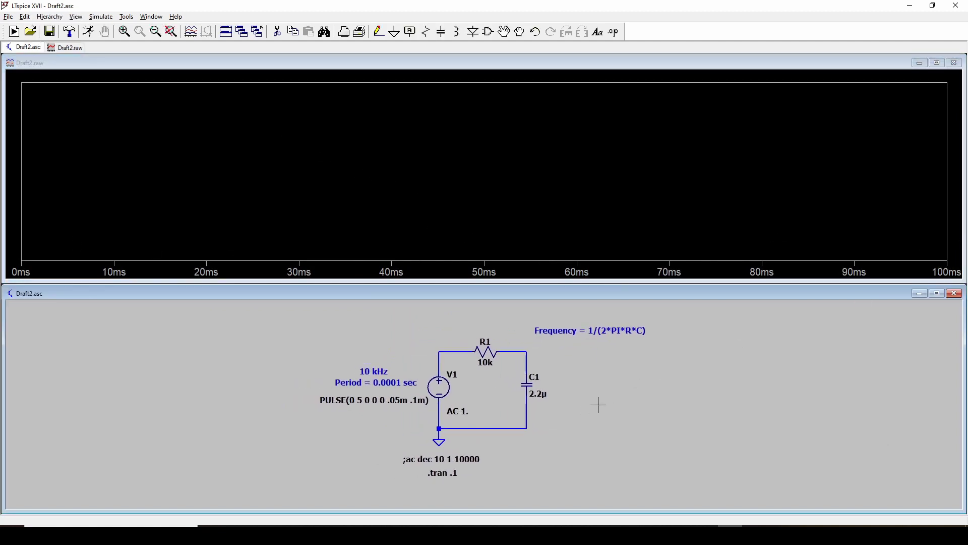
{"action": "scroll", "coordinate": [596, 401], "scroll_direction": "up", "scroll_amount": 1}
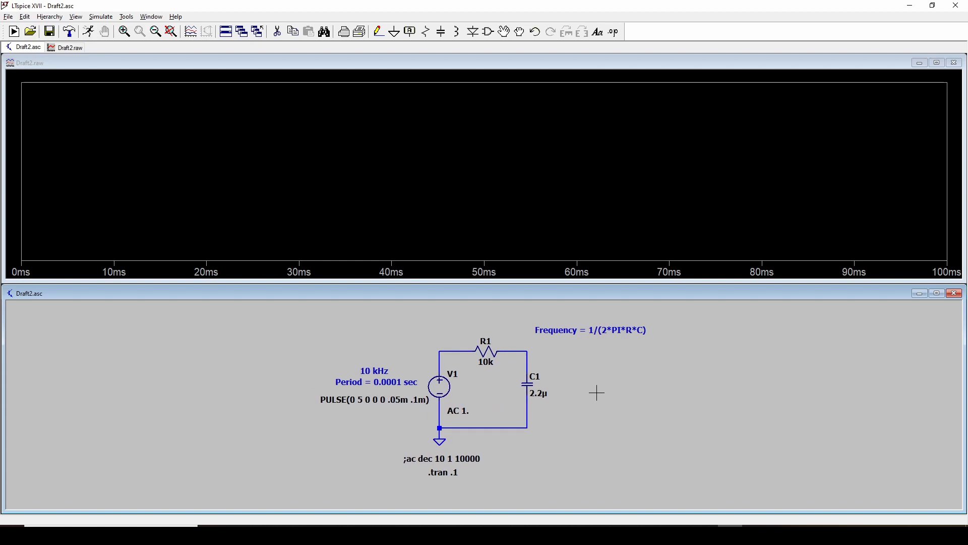
{"action": "left_click", "coordinate": [441, 349]}
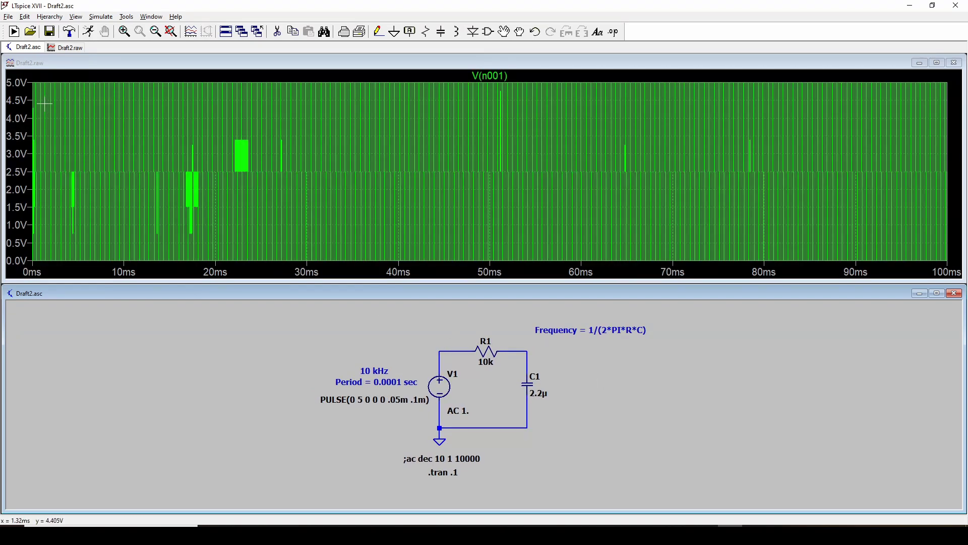
{"action": "left_click_drag", "start_coordinate": [34, 84], "coordinate": [91, 268]}
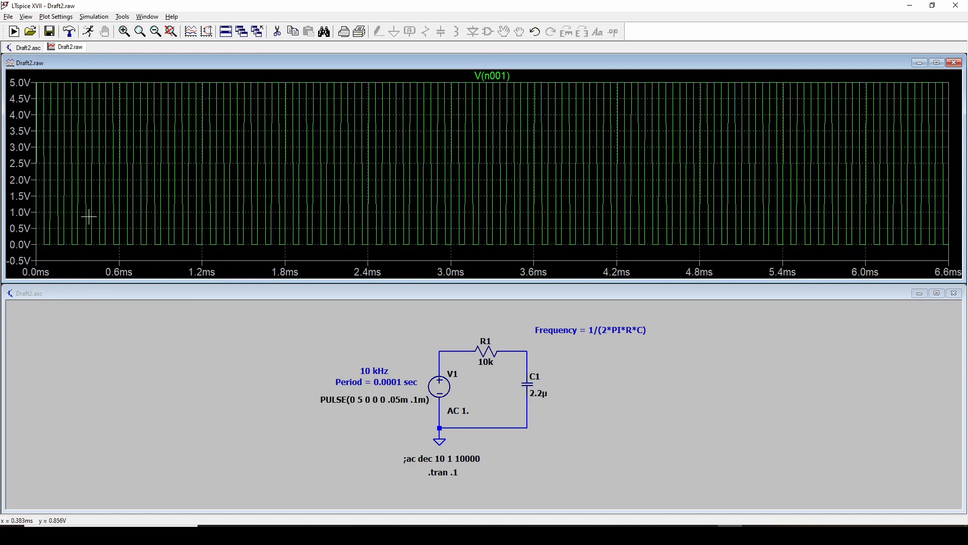
- Replace the V(n001) trace with the capacitor voltage V(n002) and fit the schematic to its window
{"action": "right_click", "coordinate": [497, 76]}
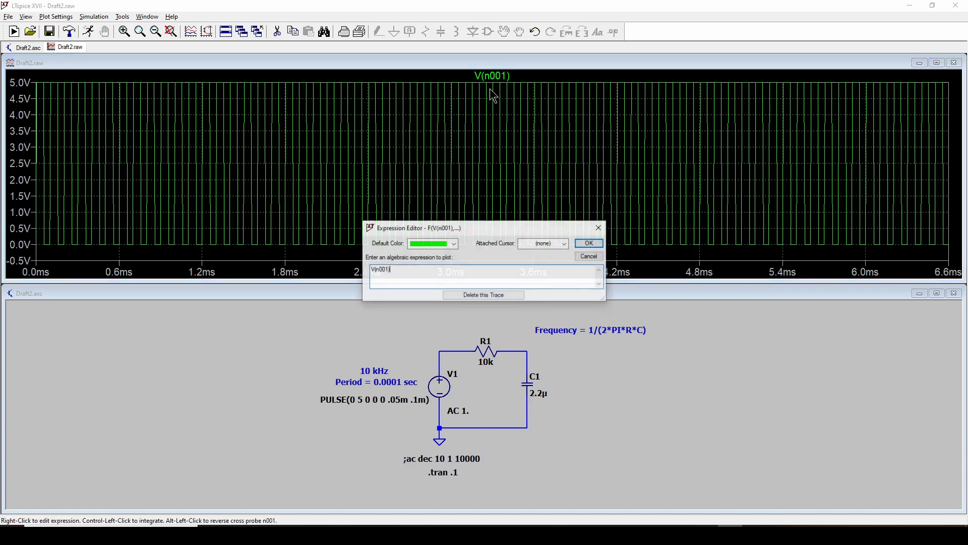
{"action": "left_click", "coordinate": [493, 298]}
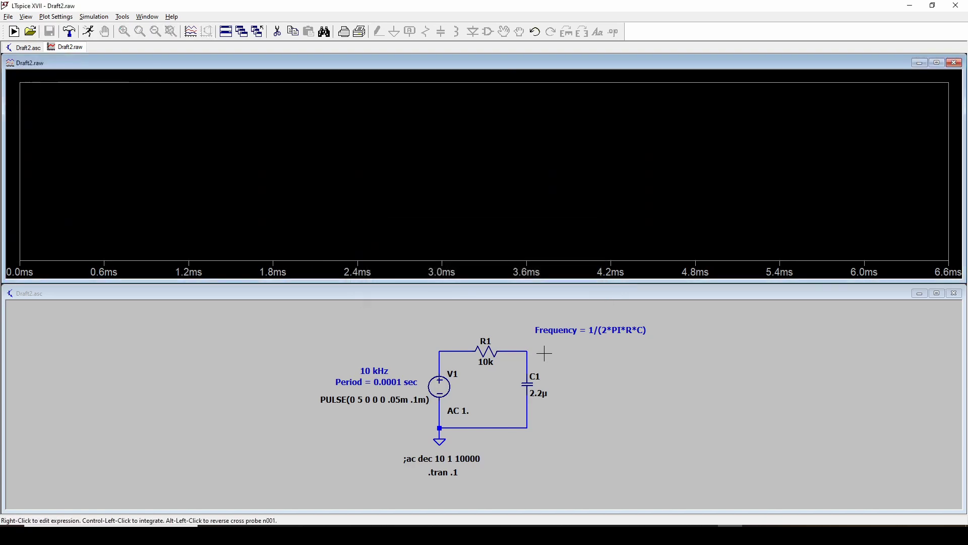
{"action": "left_click", "coordinate": [524, 293]}
{"action": "left_click", "coordinate": [525, 351]}
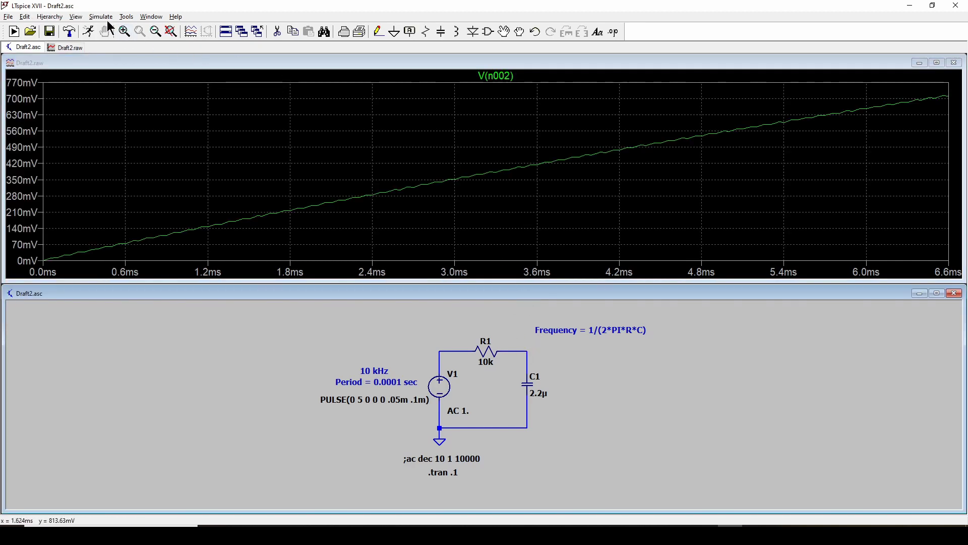
{"action": "left_click", "coordinate": [75, 16]}
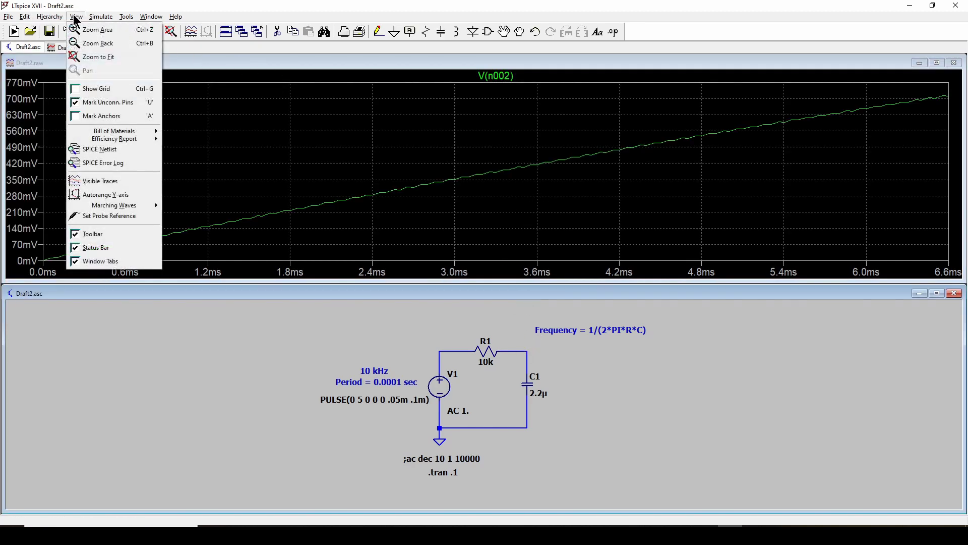
{"action": "left_click", "coordinate": [100, 57]}
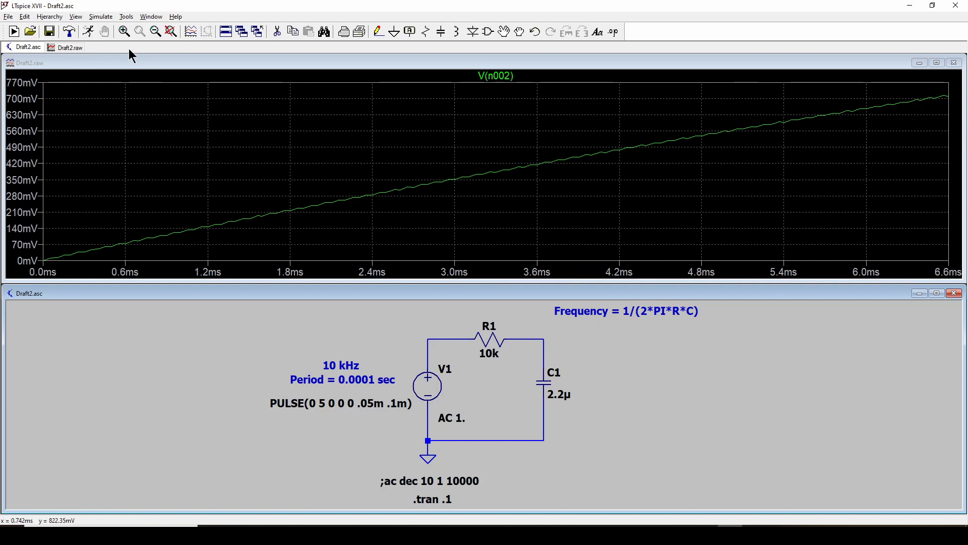
- Change the transient stop time to 1 s so the directive reads .tran 1
{"action": "left_click", "coordinate": [101, 17]}
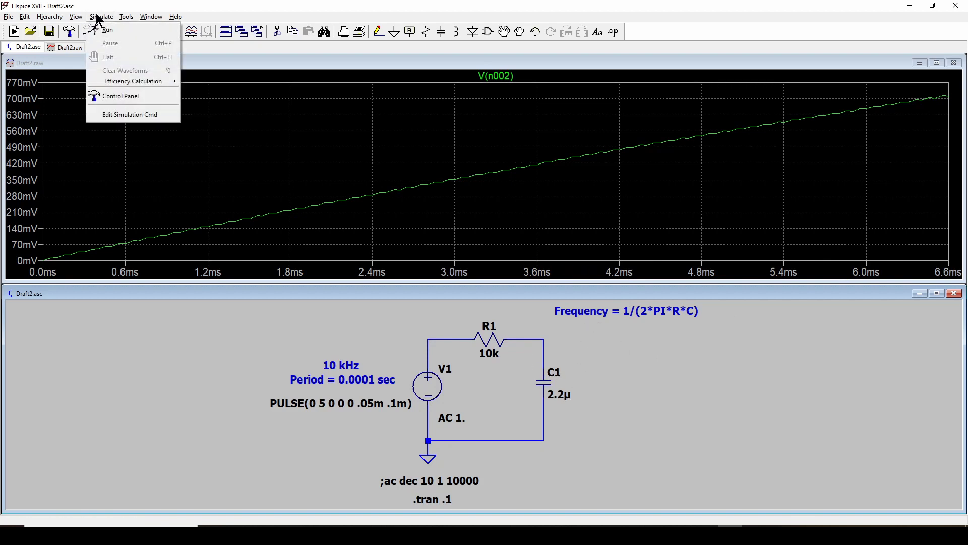
{"action": "left_click", "coordinate": [130, 115]}
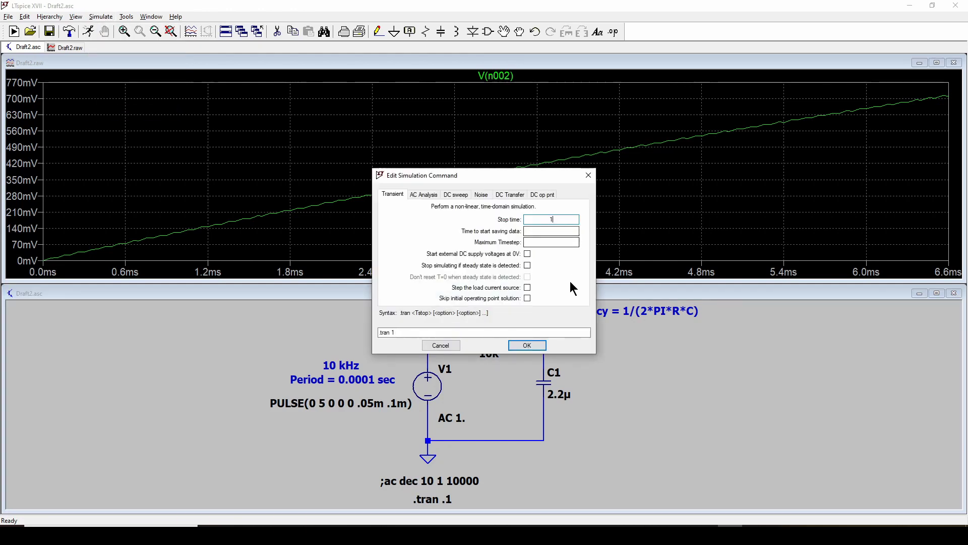
{"action": "type", "text": "1"}
{"action": "left_click", "coordinate": [527, 345]}
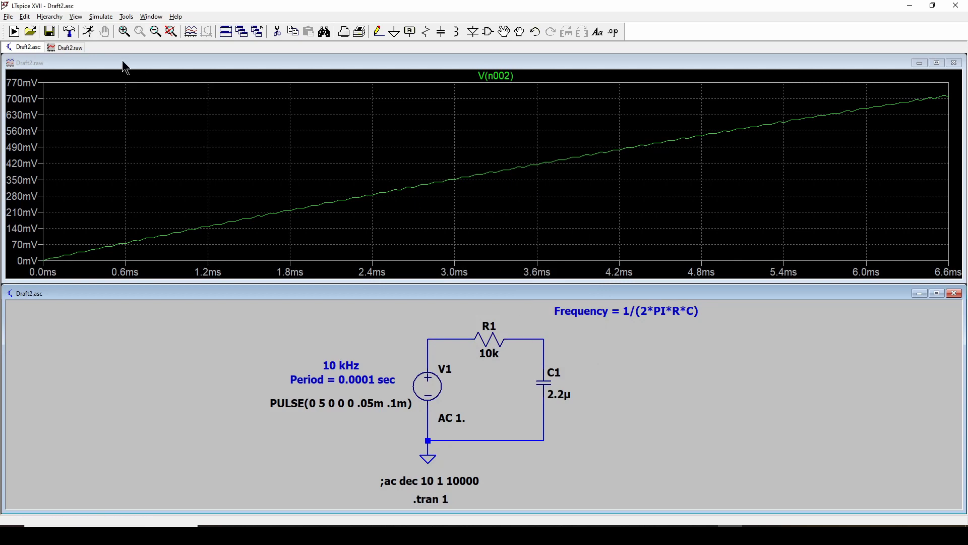